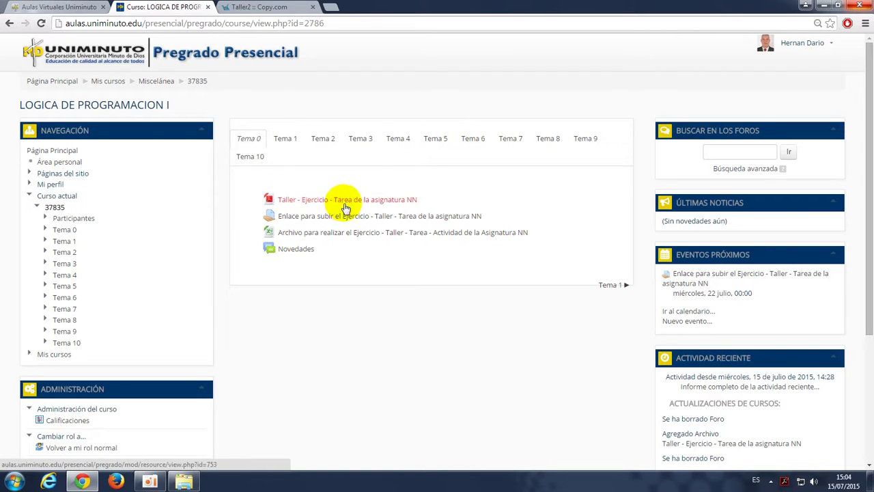
# - Read through the workshop instructions in the "Taller - Ejercicio - Tarea de la asignatura NN" PDF and close it
pyautogui.click(318, 202)
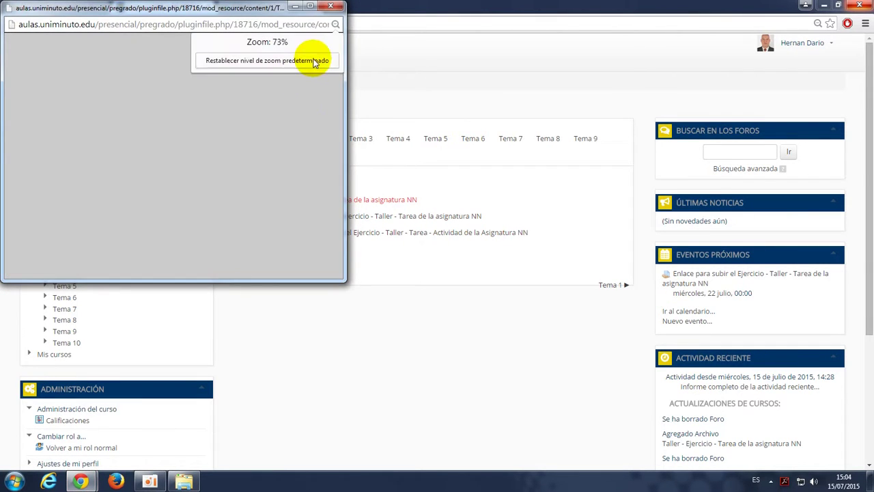
pyautogui.click(311, 7)
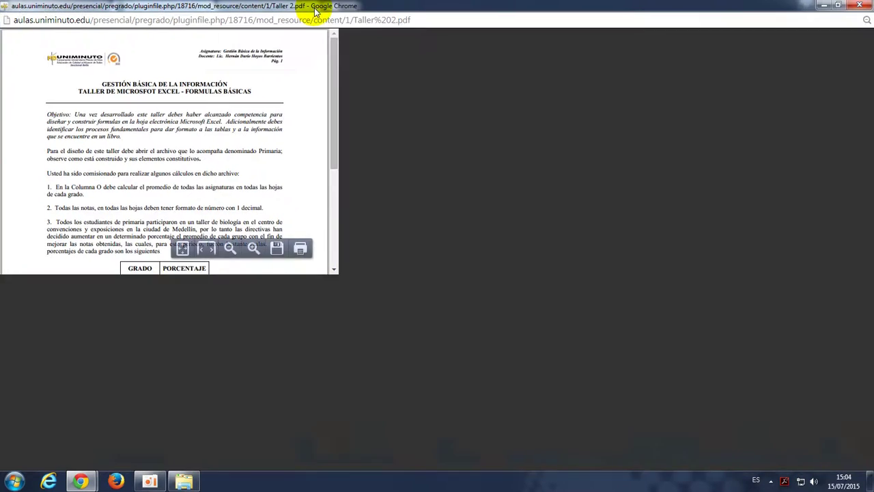
pyautogui.scroll(-3, 520, 114)
pyautogui.scroll(3, 517, 166)
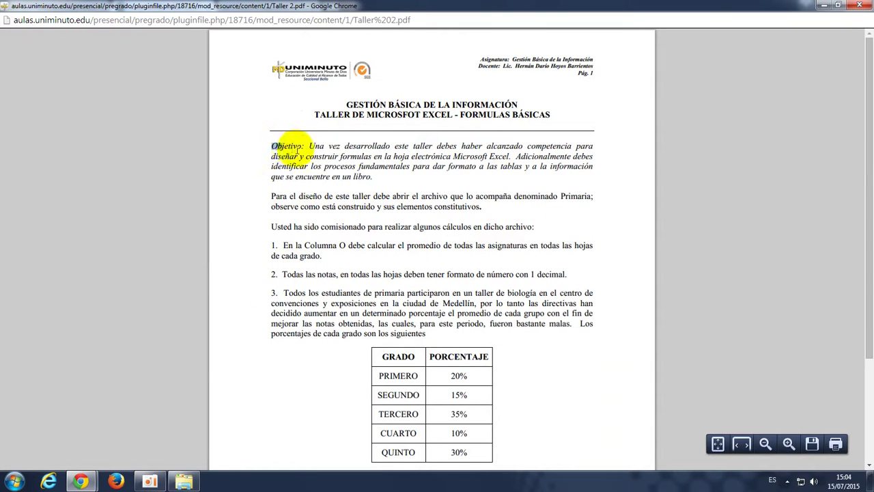
pyautogui.doubleClick(290, 146)
pyautogui.scroll(-2, 441, 332)
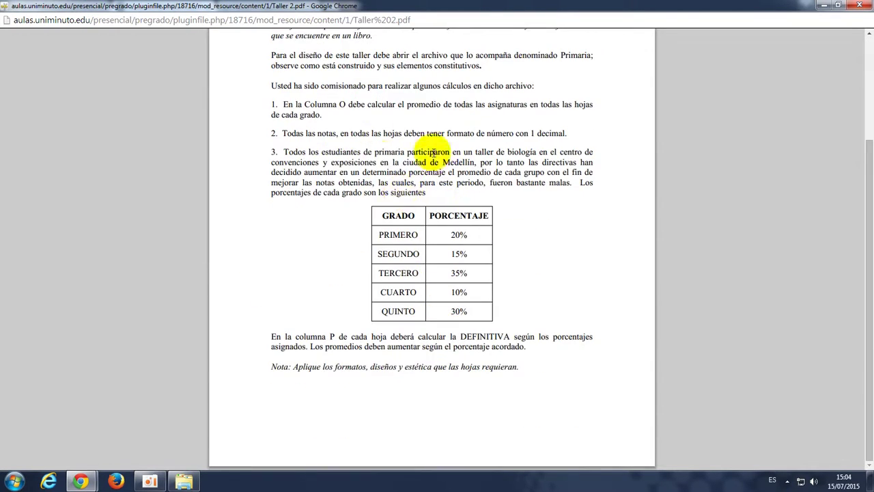
pyautogui.scroll(2, 374, 236)
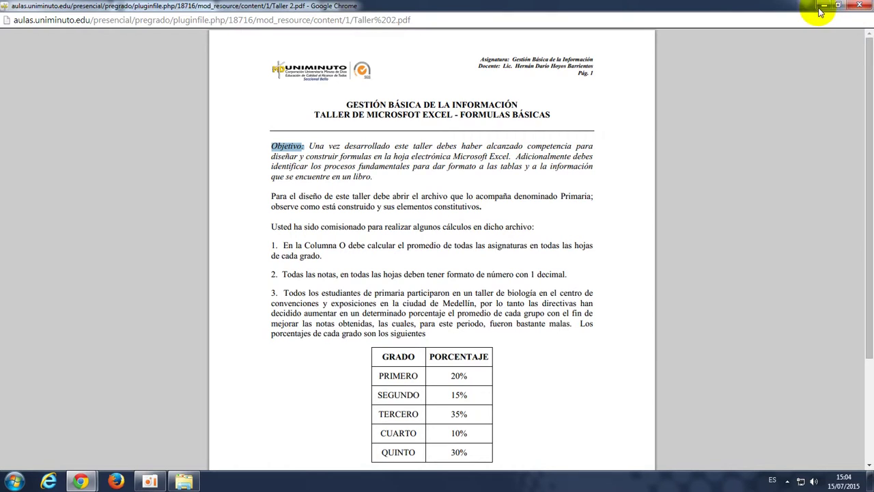
pyautogui.click(858, 7)
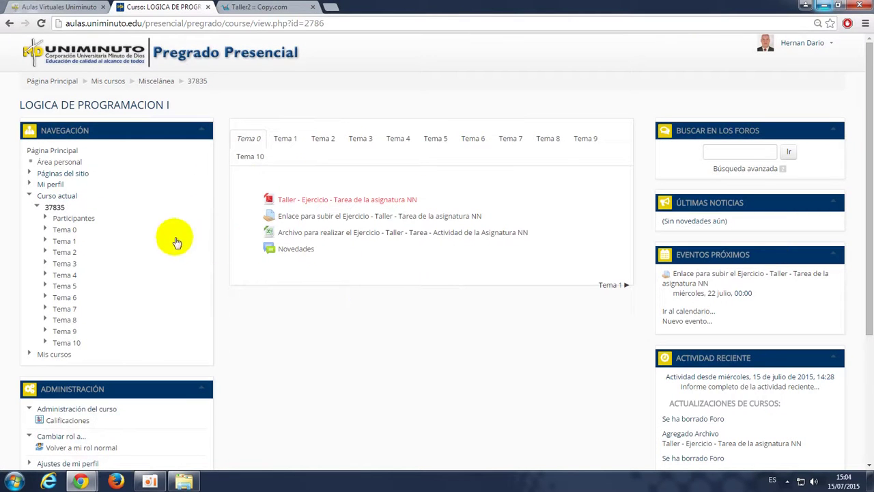
# - Download the exercise file Primaria.xlsx from the course page and open it in Excel, showing the Quinto sheet from column A
pyautogui.click(304, 235)
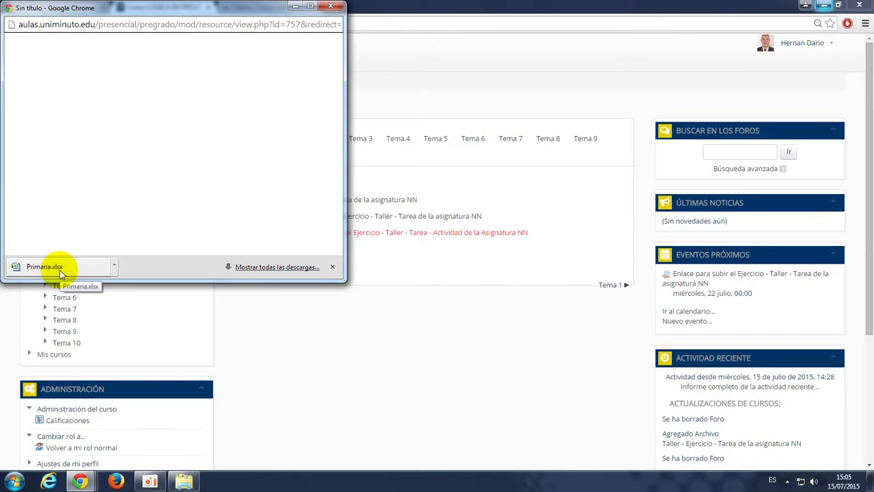
pyautogui.click(60, 270)
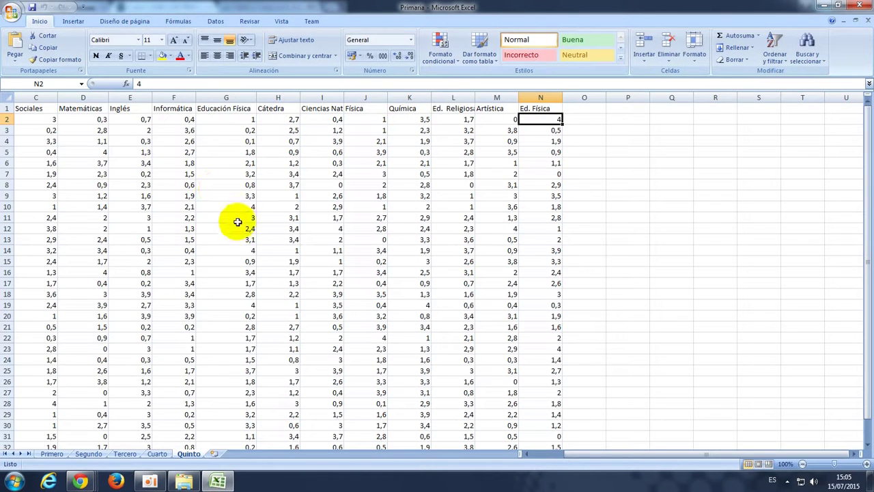
pyautogui.moveTo(610, 454); pyautogui.dragTo(528, 464)
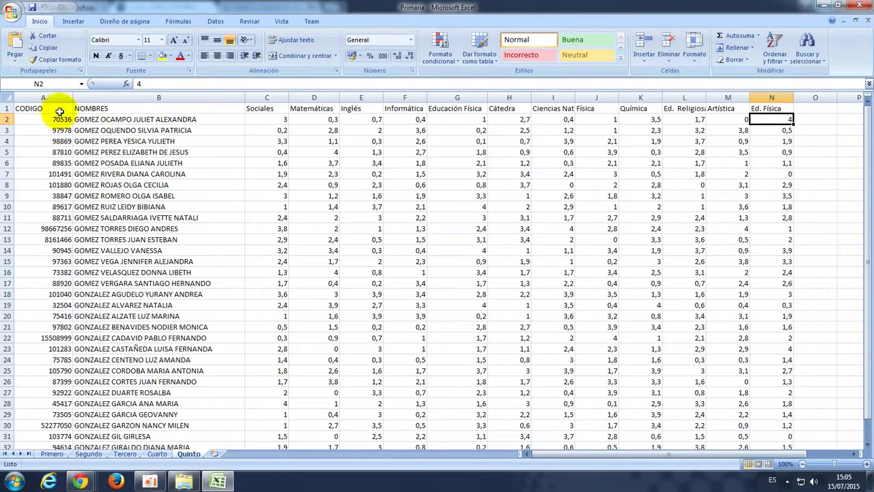
# - Review the local Taller 2 PDF from the Videos folder in Adobe Acrobat and close it to return to the workbook
pyautogui.click(183, 482)
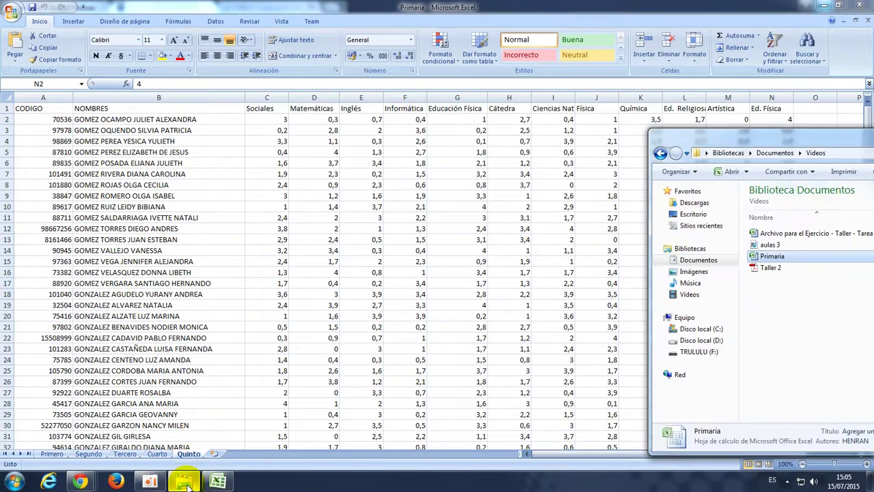
pyautogui.click(779, 270)
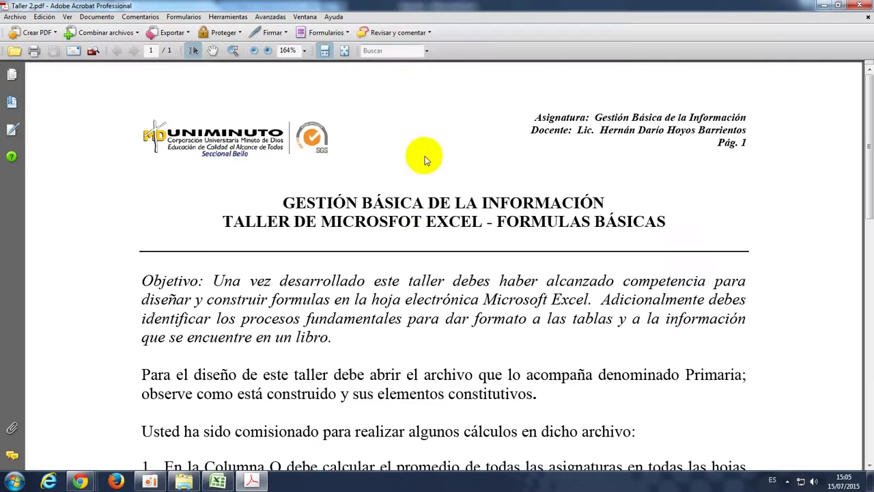
pyautogui.scroll(-3, 415, 209)
pyautogui.scroll(3, 416, 209)
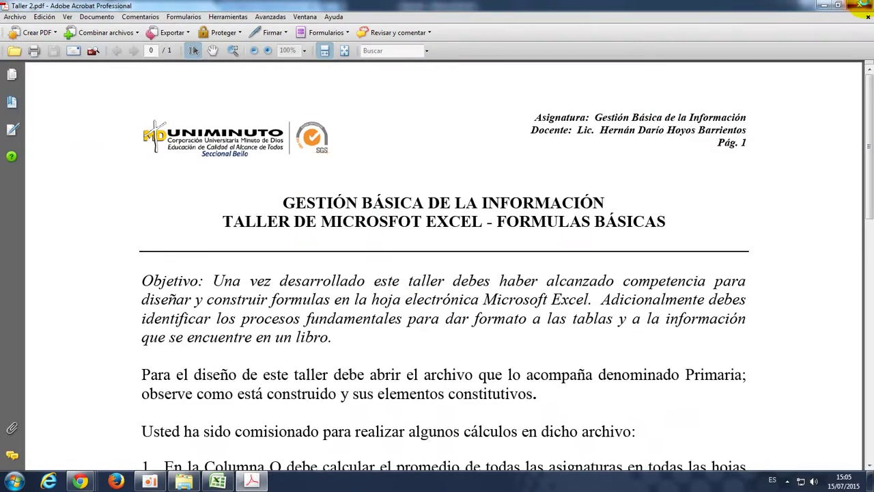
pyautogui.click(859, 5)
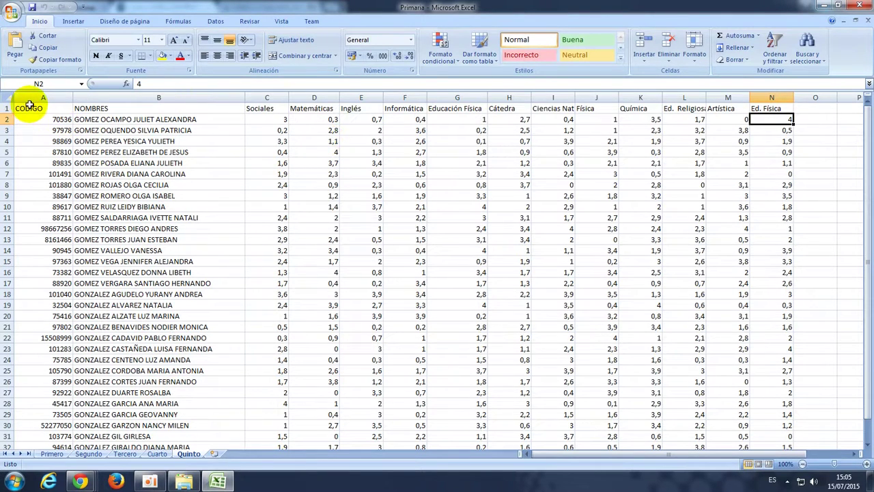
# - Center and bold the header row from CODIGO to Ed. Física (A1:N1) on the Quinto sheet
pyautogui.moveTo(23, 108); pyautogui.dragTo(775, 111)
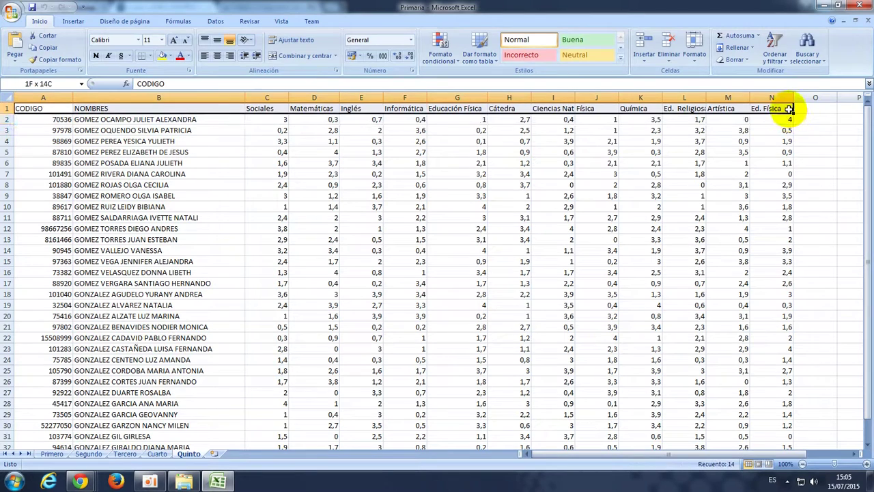
pyautogui.click(219, 56)
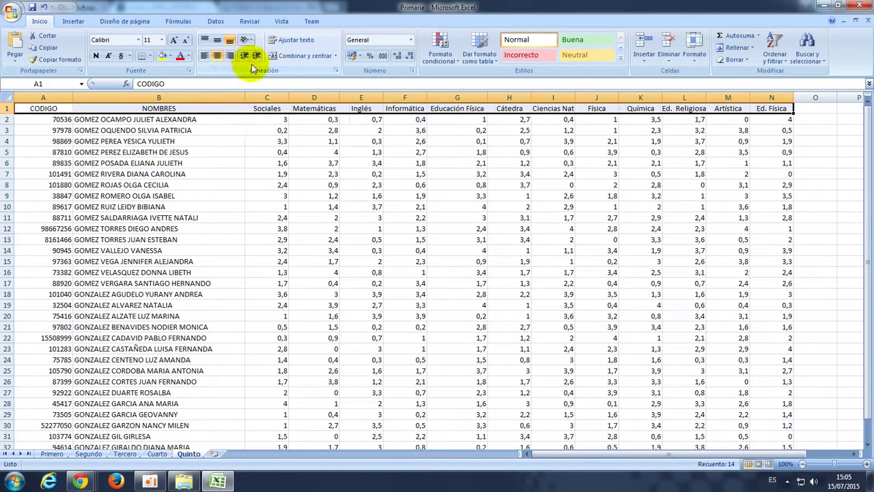
pyautogui.click(97, 58)
# - Apply all borders to the whole student grades table on the Quinto sheet
pyautogui.click(164, 239)
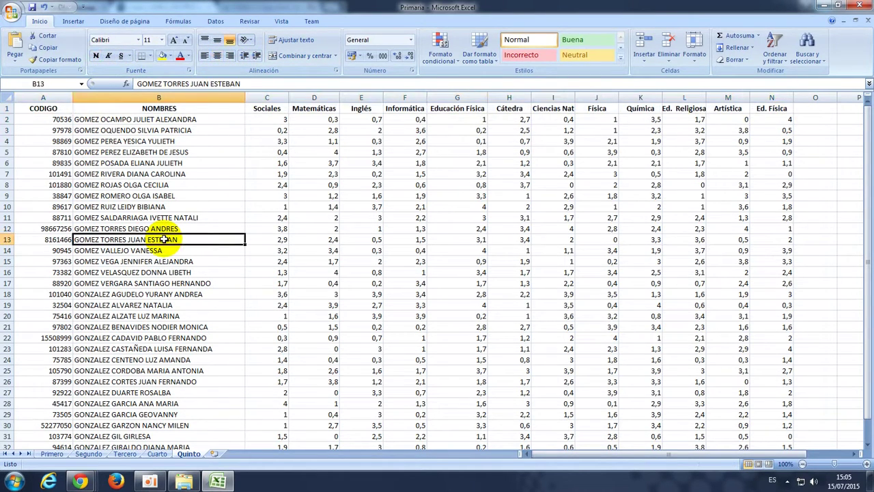
pyautogui.hotkey('ctrl', 'a')
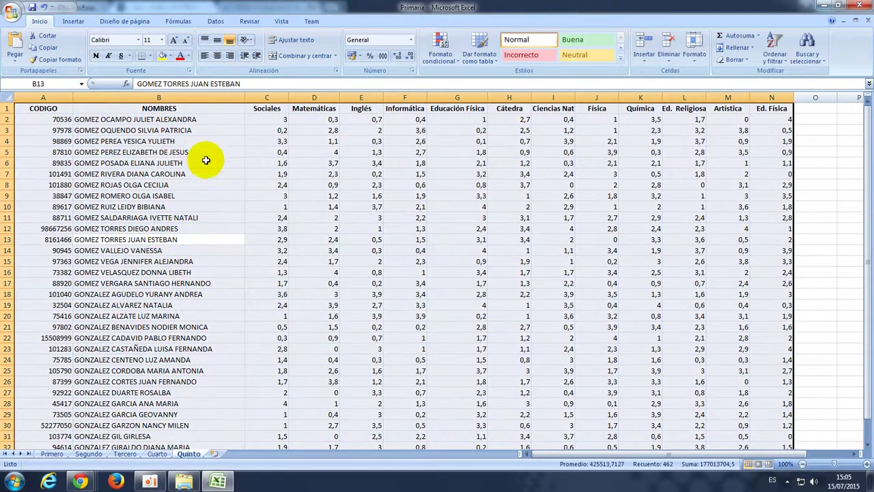
pyautogui.click(153, 57)
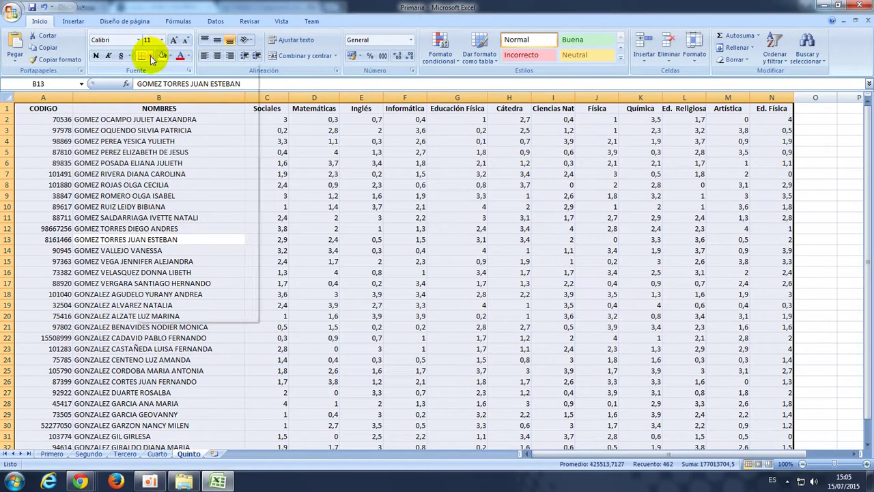
pyautogui.click(182, 140)
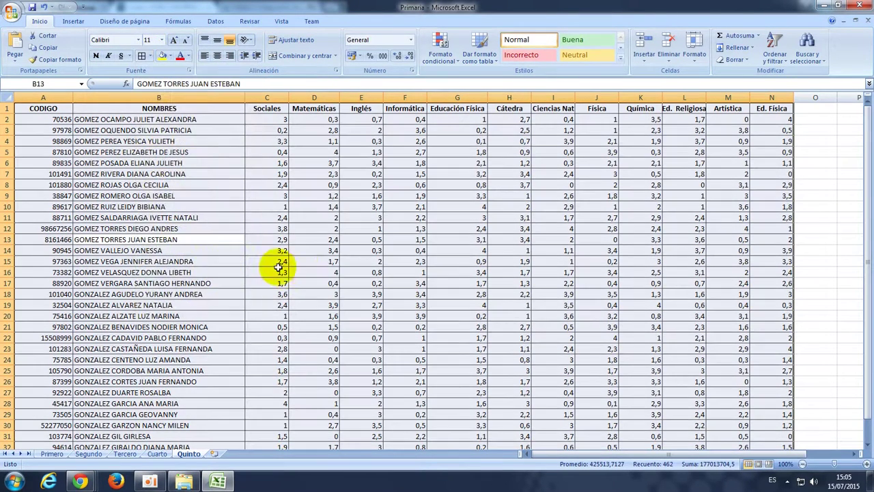
pyautogui.click(283, 192)
# - Format all the grades in C2:N33 with the Number category and 0 decimal places
pyautogui.click(265, 118)
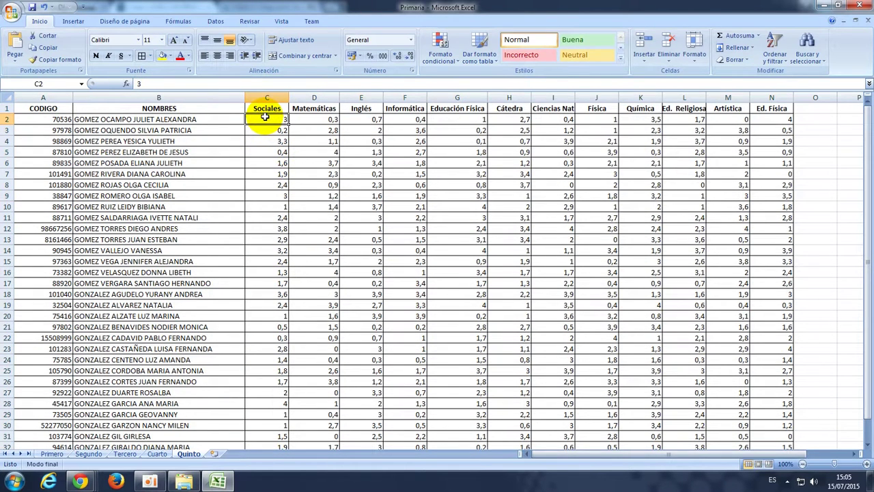
pyautogui.hotkey('ctrl', 'shift', 'Right')
pyautogui.hotkey('ctrl', 'shift', 'Down')
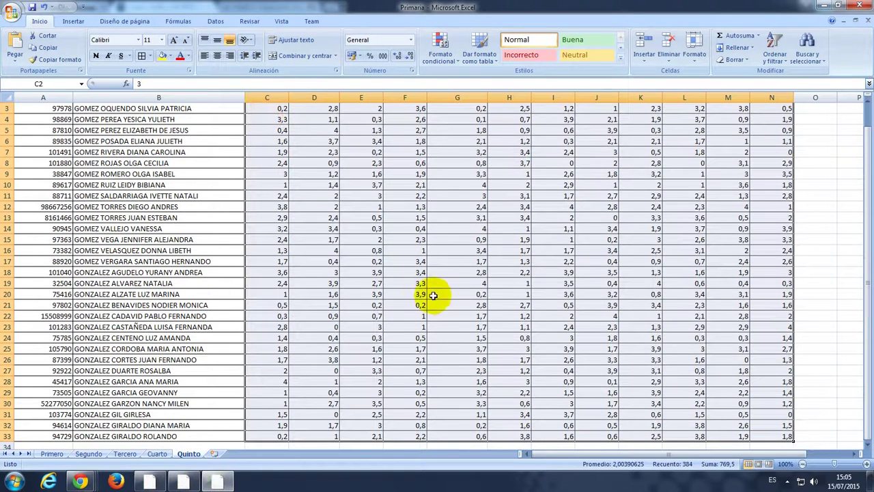
pyautogui.scroll(1, 409, 94)
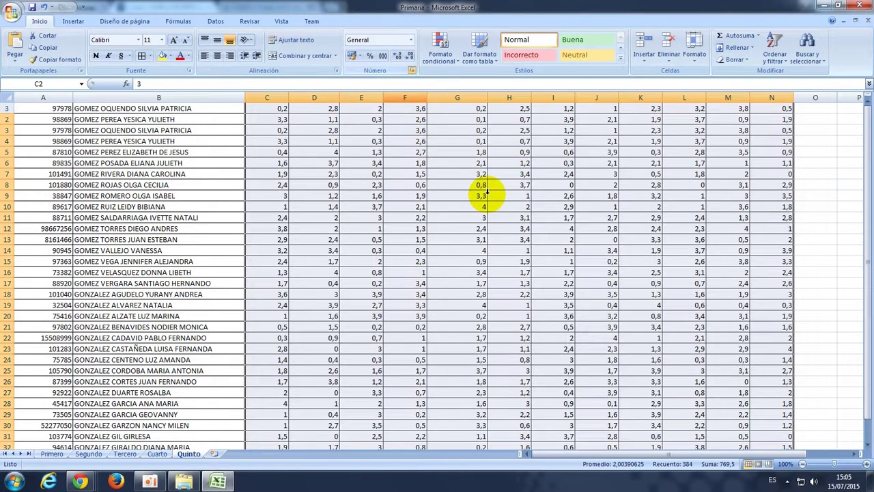
pyautogui.hotkey('ctrl', '1')
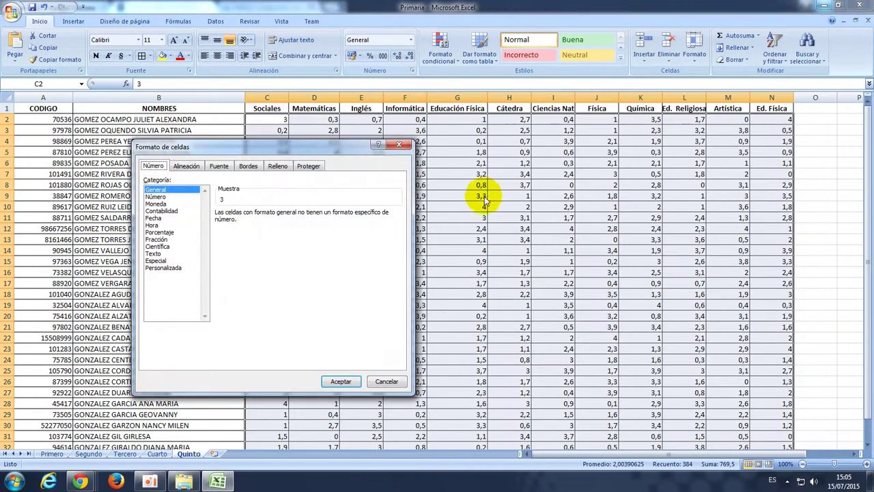
pyautogui.click(156, 196)
pyautogui.click(303, 216)
pyautogui.click(303, 216)
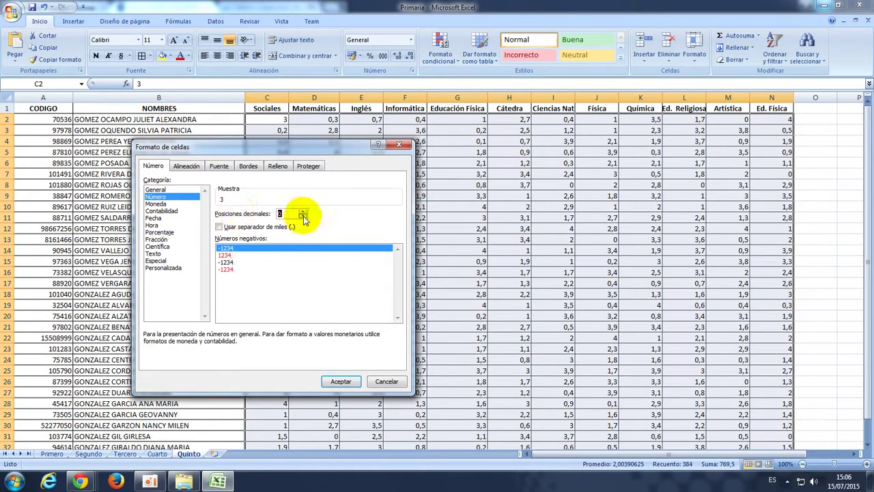
pyautogui.click(341, 381)
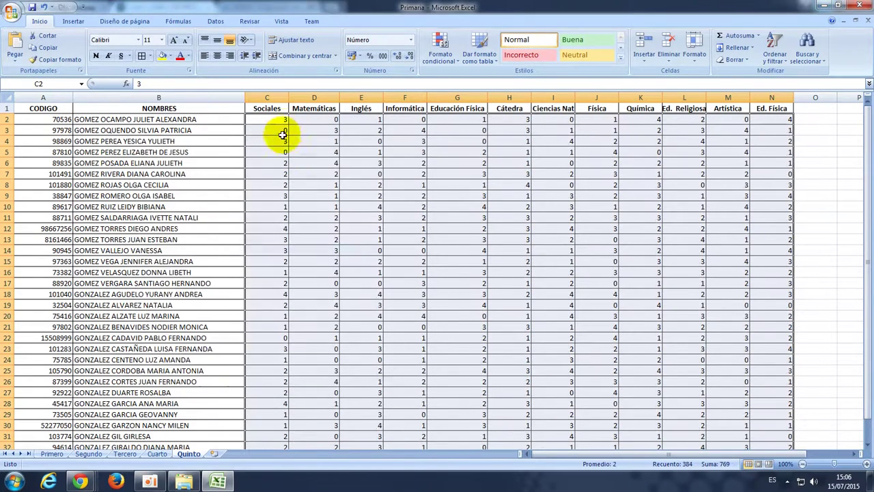
# - Center the grades in C2:N33 and set their number format to 1 decimal place
pyautogui.click(216, 57)
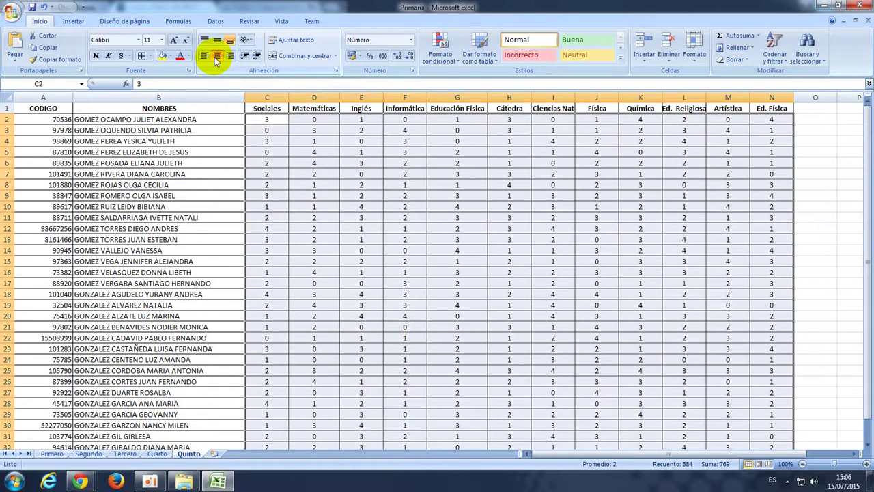
pyautogui.click(413, 71)
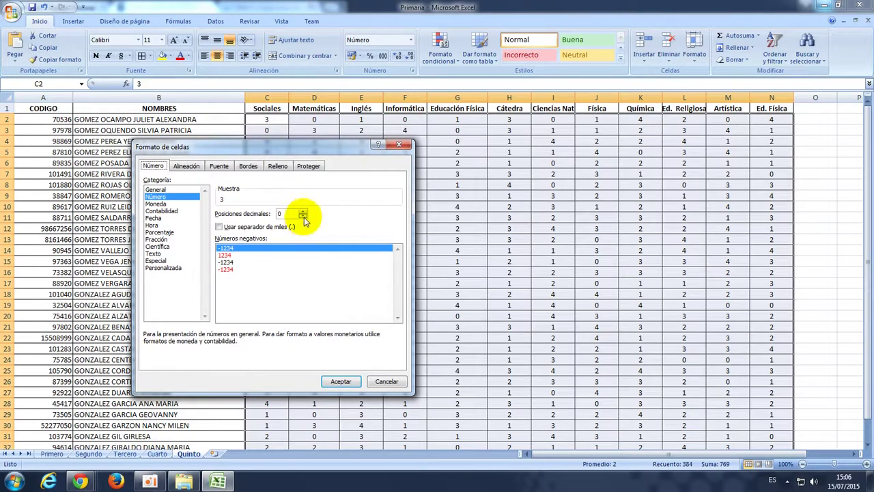
pyautogui.click(304, 215)
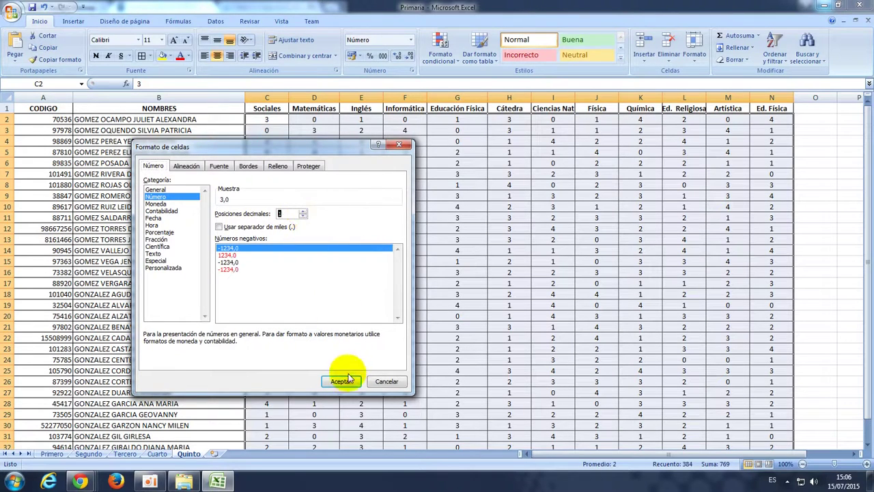
pyautogui.click(342, 380)
pyautogui.click(461, 241)
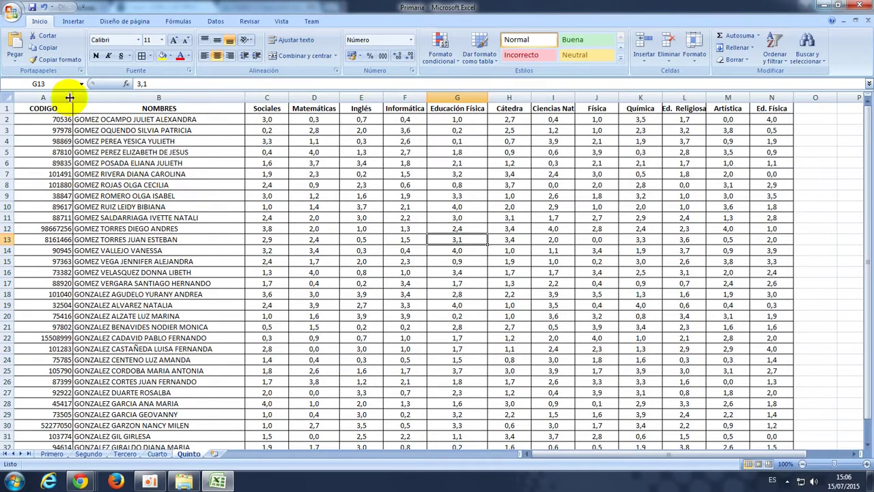
# - Narrow the CODIGO column to fit the codes more closely and save the workbook
pyautogui.moveTo(70, 98); pyautogui.dragTo(60, 92)
pyautogui.click(345, 250)
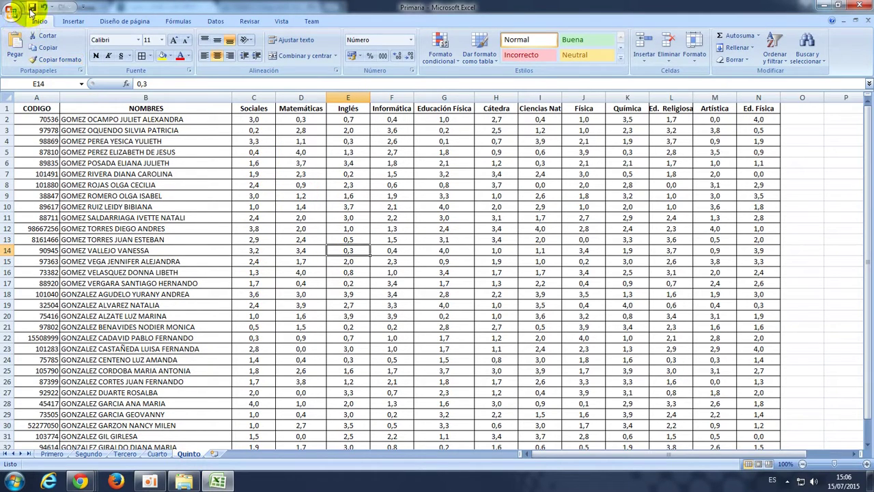
pyautogui.click(31, 10)
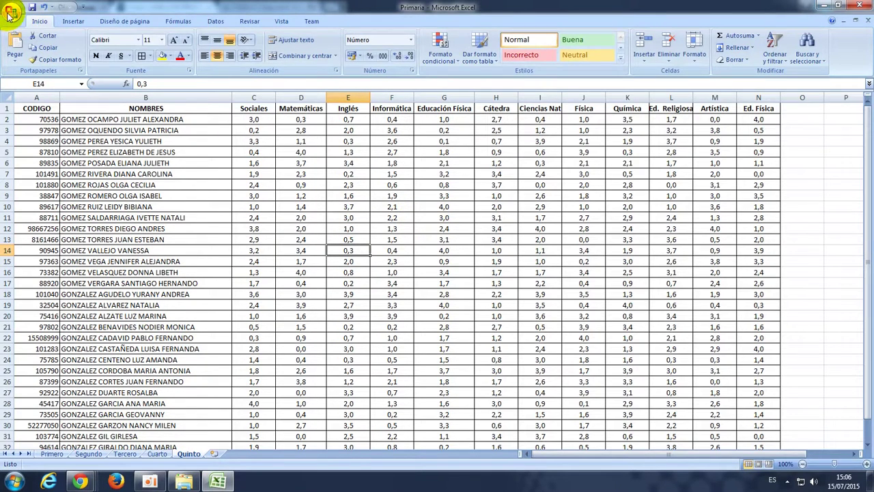
# - Save a copy of the workbook as "Solucion del trabajo" in the Documentos library as an Excel workbook
pyautogui.click(9, 15)
pyautogui.press('Escape')
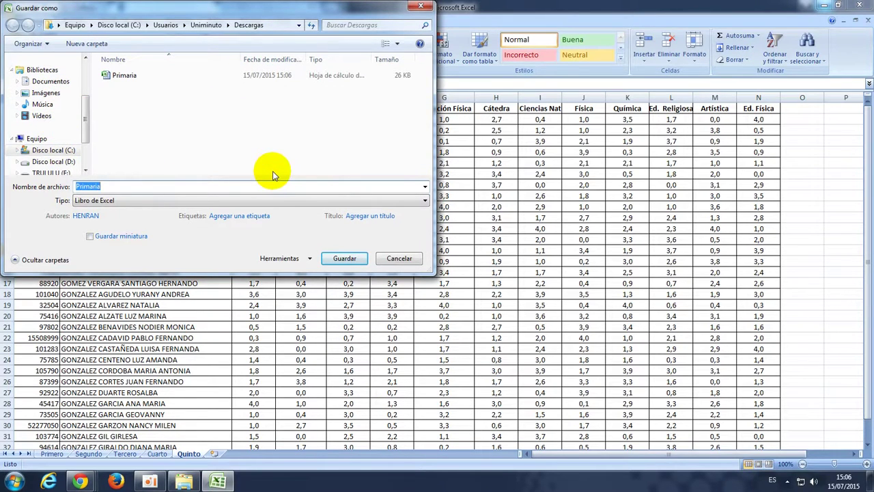
pyautogui.write('Solucion del trabajo')
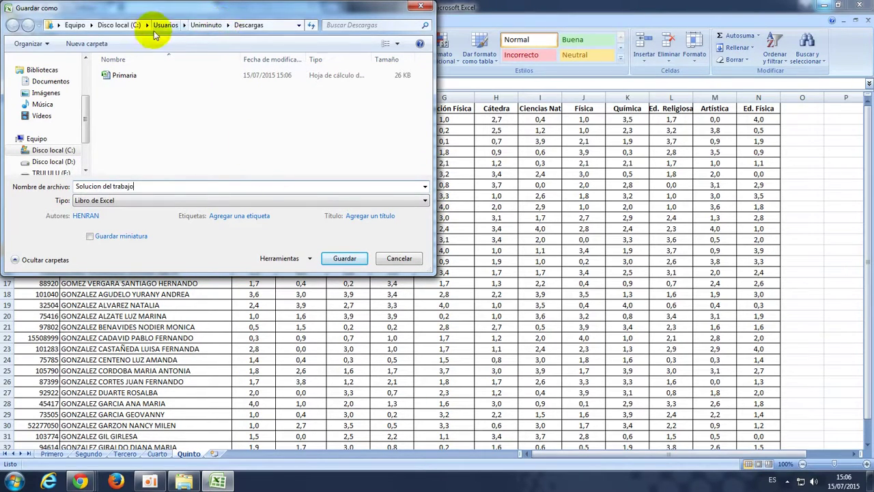
pyautogui.click(57, 86)
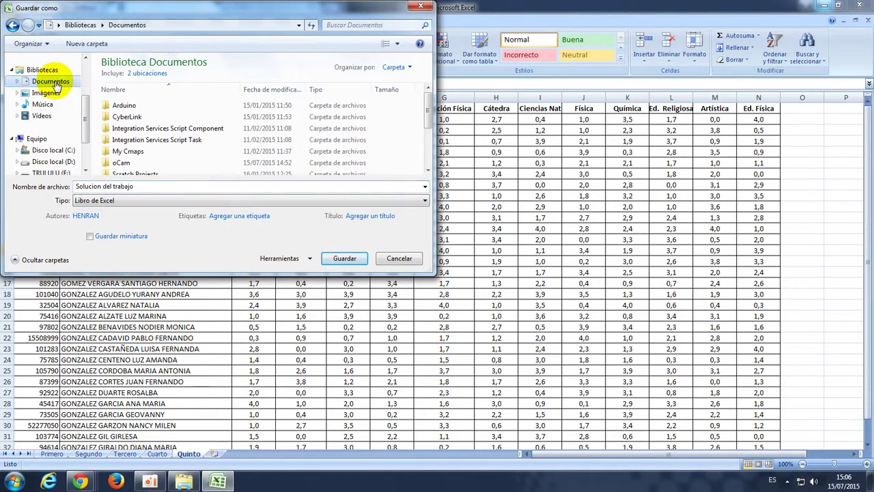
pyautogui.click(343, 259)
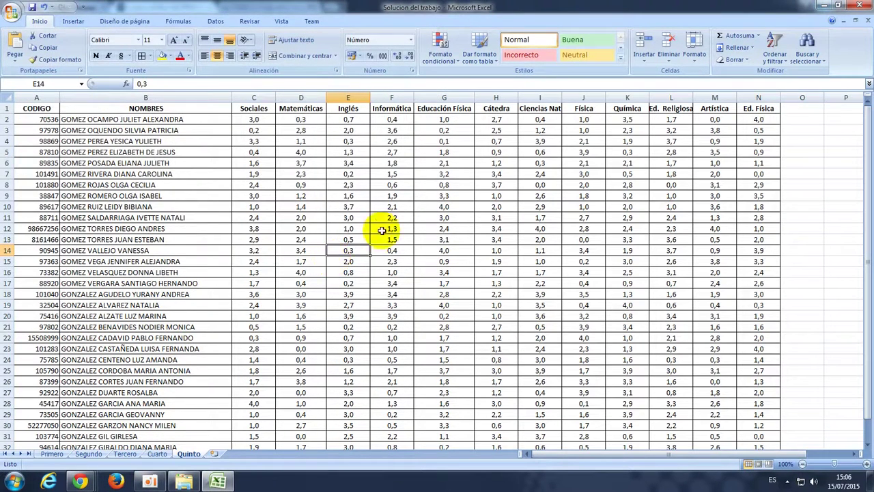
# - Close the Excel workbook and the blank pop-up window, and return to the LOGICA DE PROGRAMACION I course page in Chrome
pyautogui.click(861, 5)
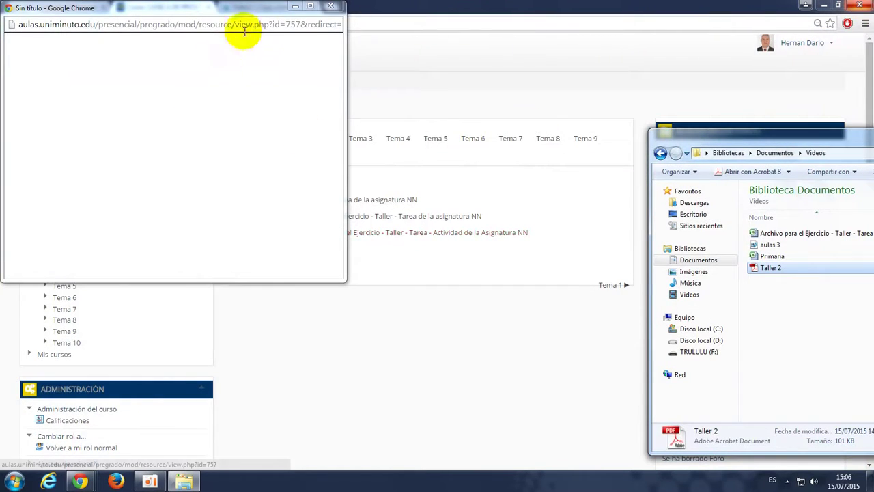
pyautogui.click(333, 8)
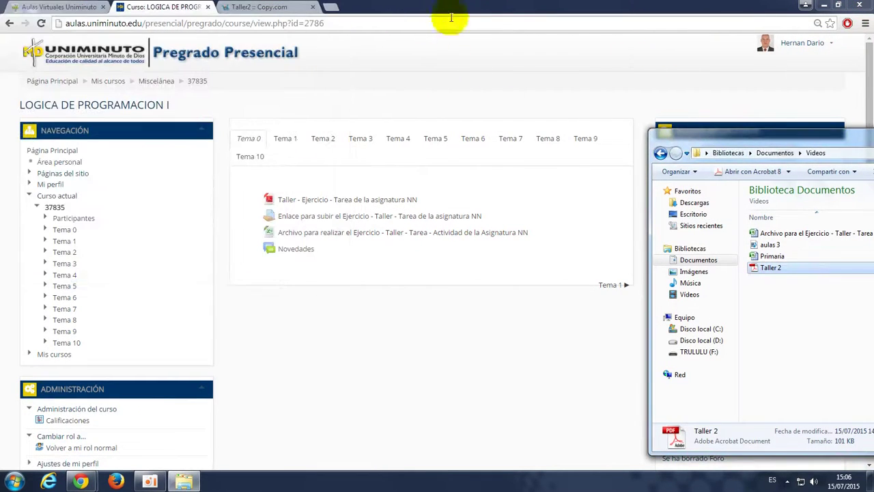
pyautogui.click(467, 7)
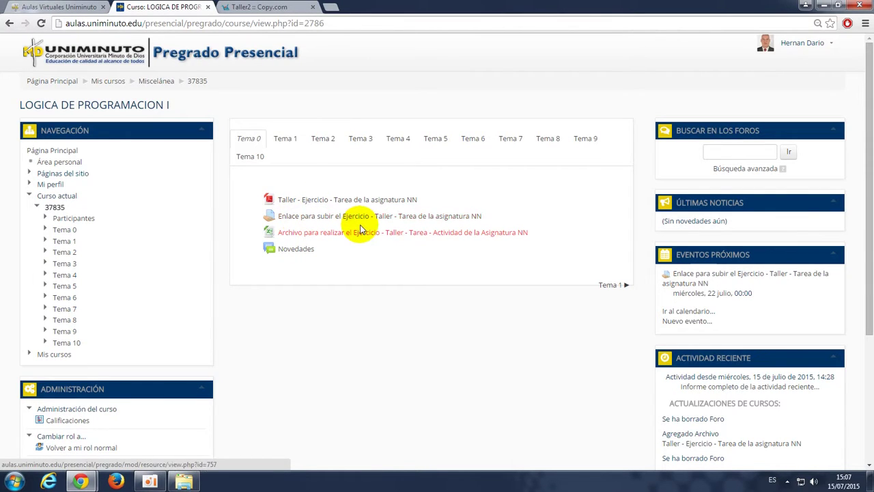
# - Open the assignment "Enlace para subir el Ejercicio - Taller - Tarea de la asignatura NN" and start adding a submission
pyautogui.click(298, 217)
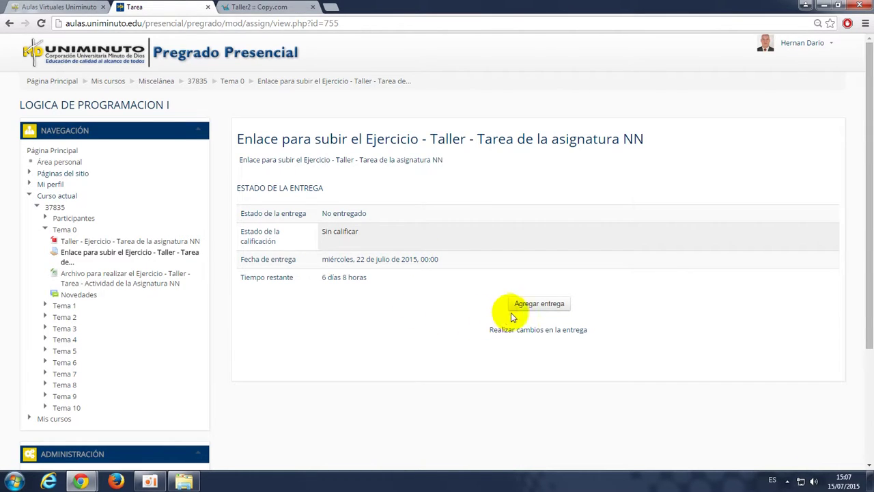
pyautogui.click(547, 306)
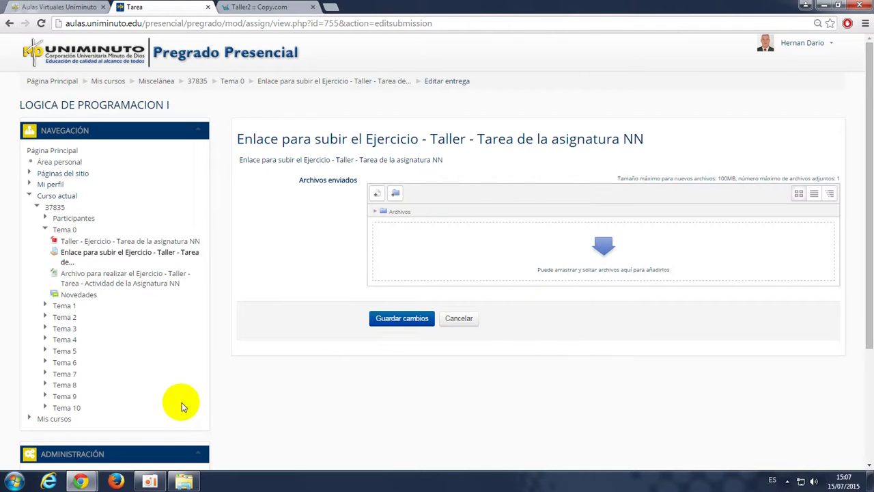
pyautogui.click(376, 198)
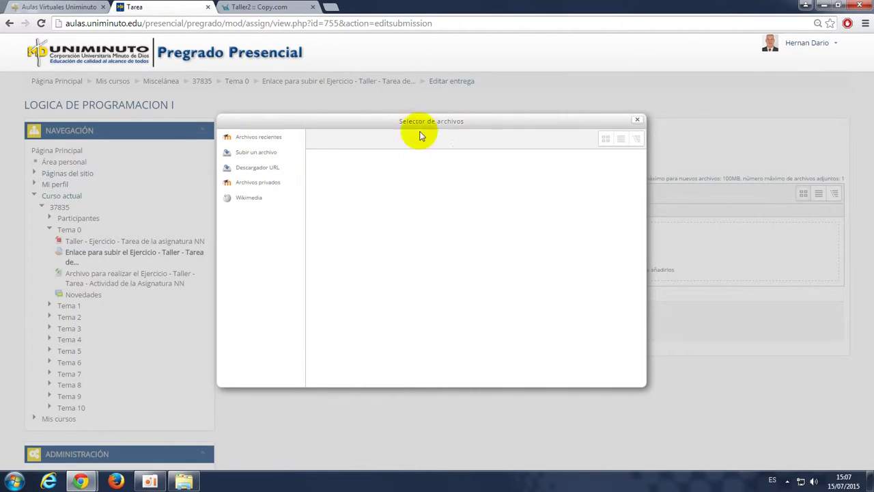
pyautogui.click(260, 145)
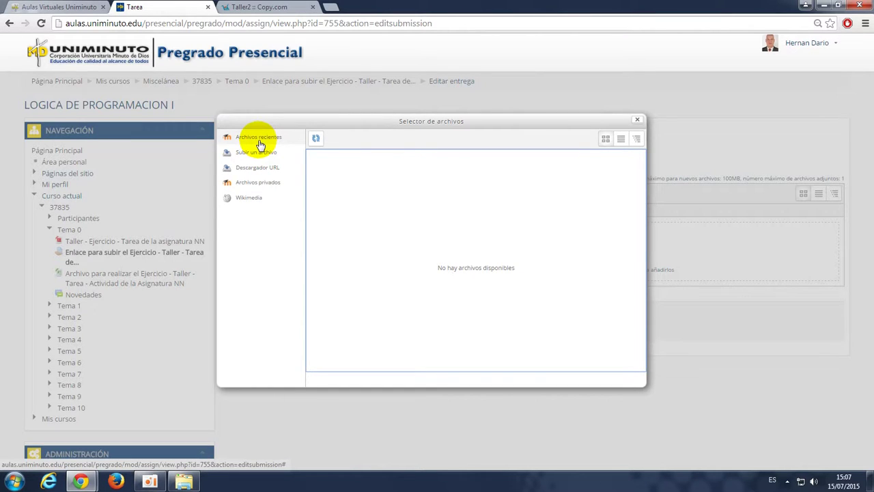
pyautogui.click(637, 119)
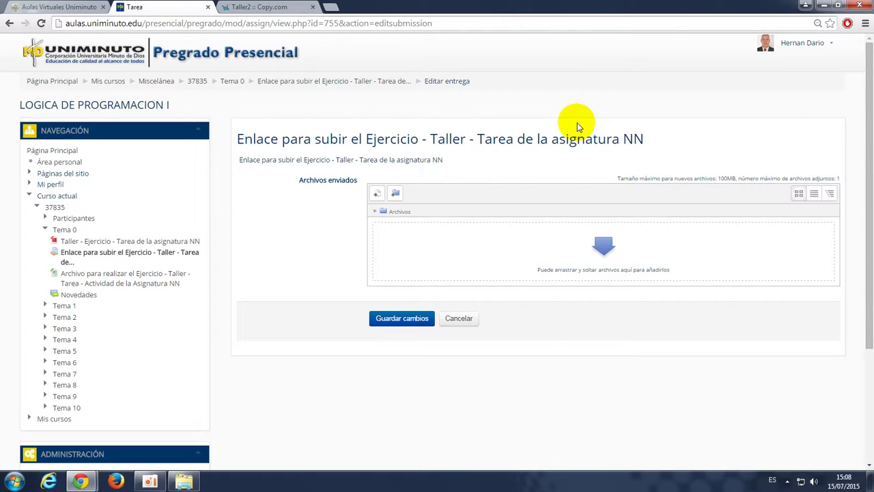
# - Upload "Solucion del trabajo.xlsx" from the Documentos library to the submission through the file picker
pyautogui.click(375, 196)
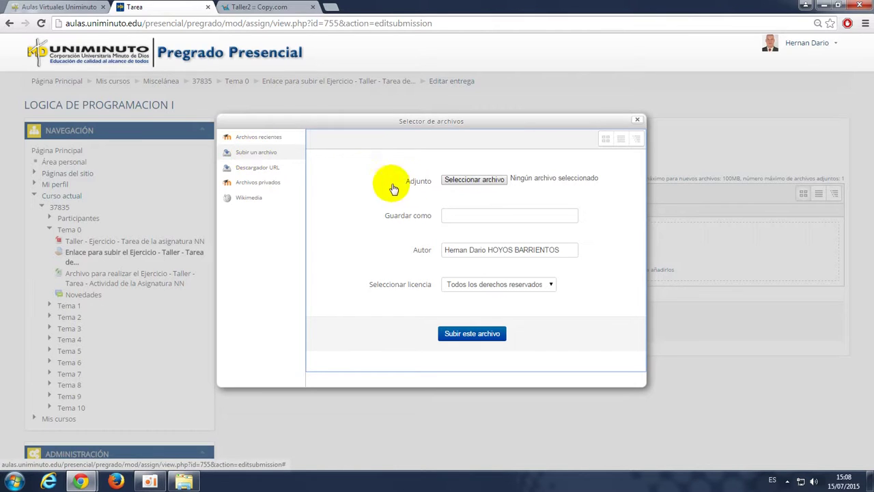
pyautogui.click(478, 182)
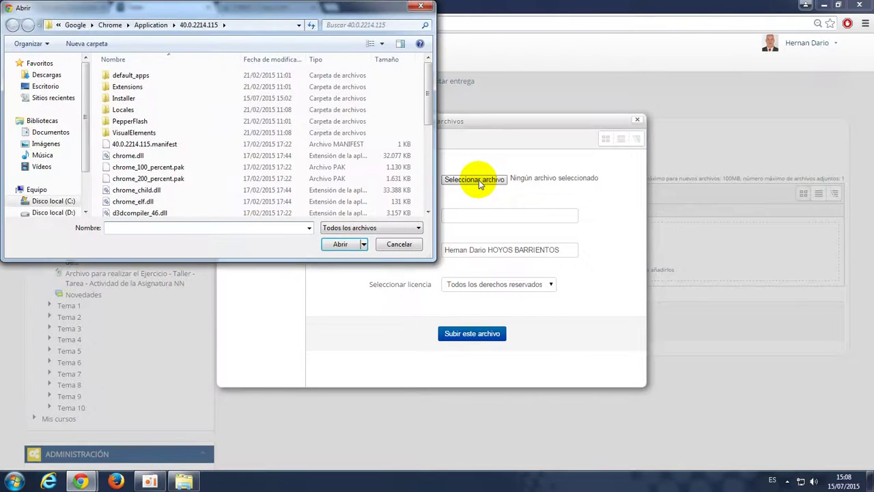
pyautogui.click(69, 133)
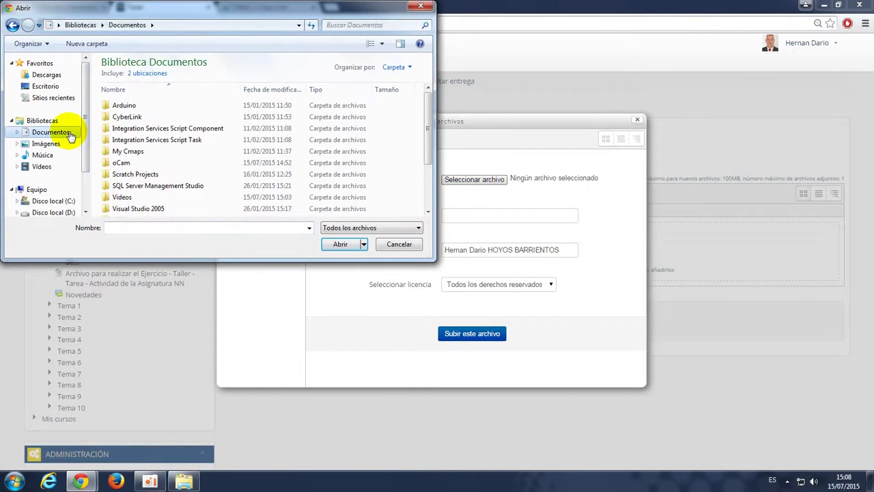
pyautogui.moveTo(427, 133); pyautogui.dragTo(432, 184)
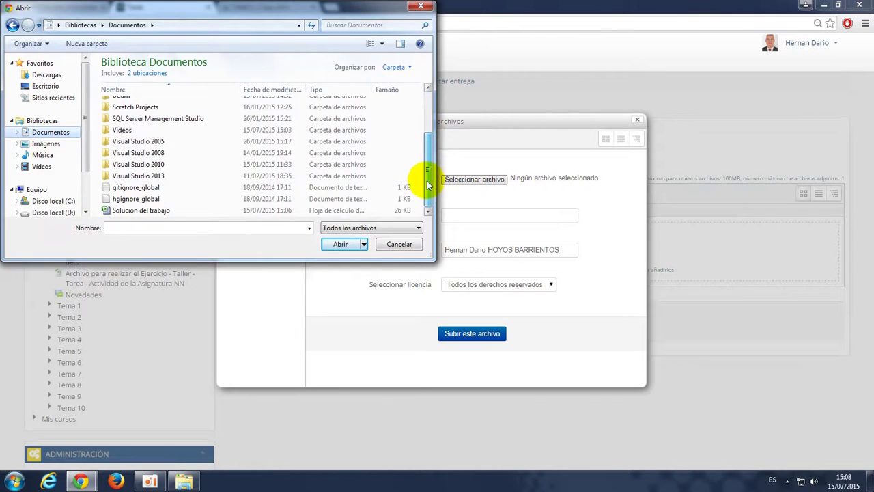
pyautogui.click(133, 212)
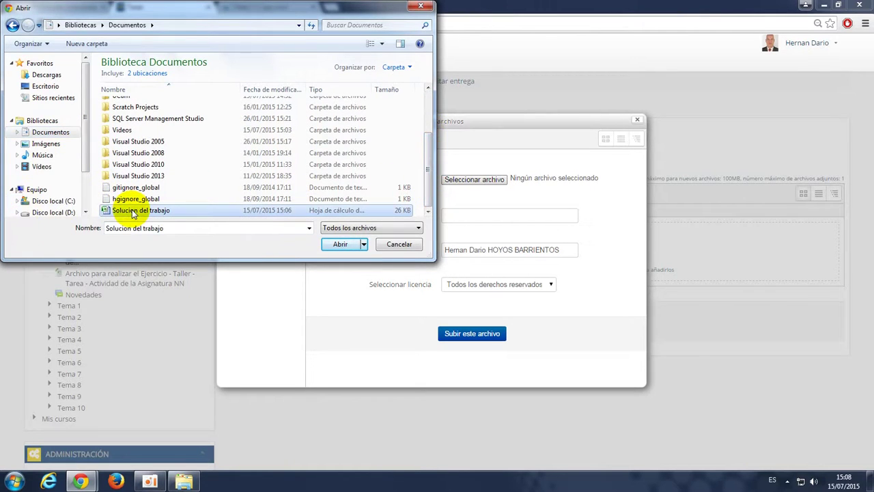
pyautogui.click(336, 245)
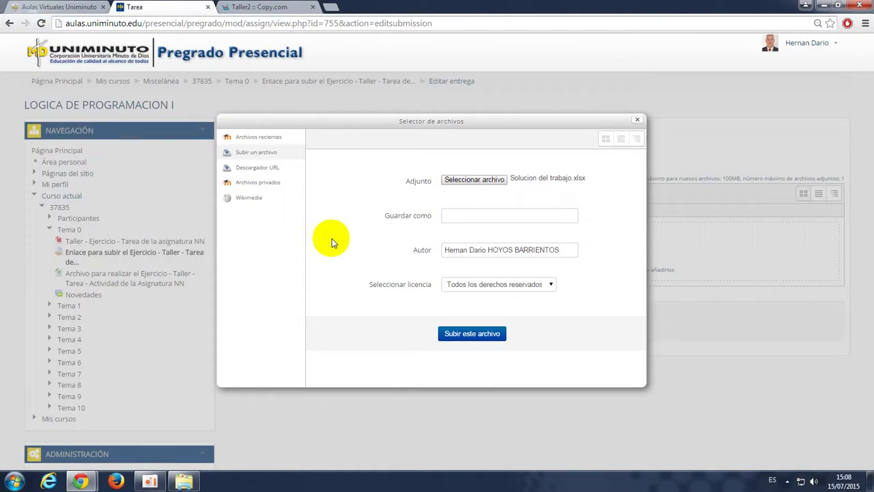
pyautogui.click(481, 337)
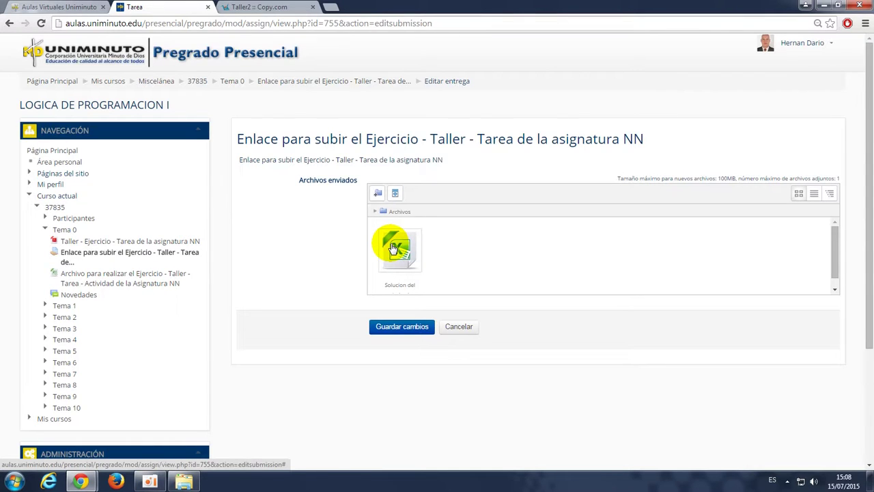
# - Delete the uploaded "Solucion del trabajo" file from the submission
pyautogui.click(393, 247)
pyautogui.click(399, 139)
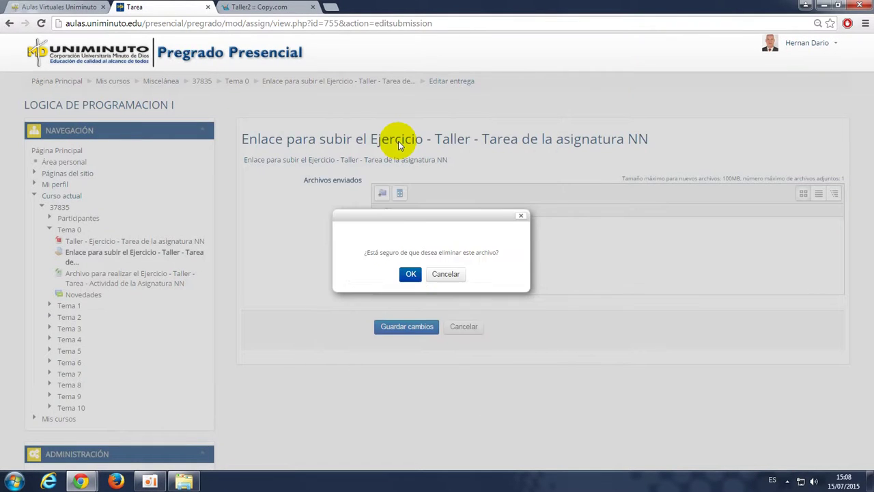
pyautogui.click(411, 274)
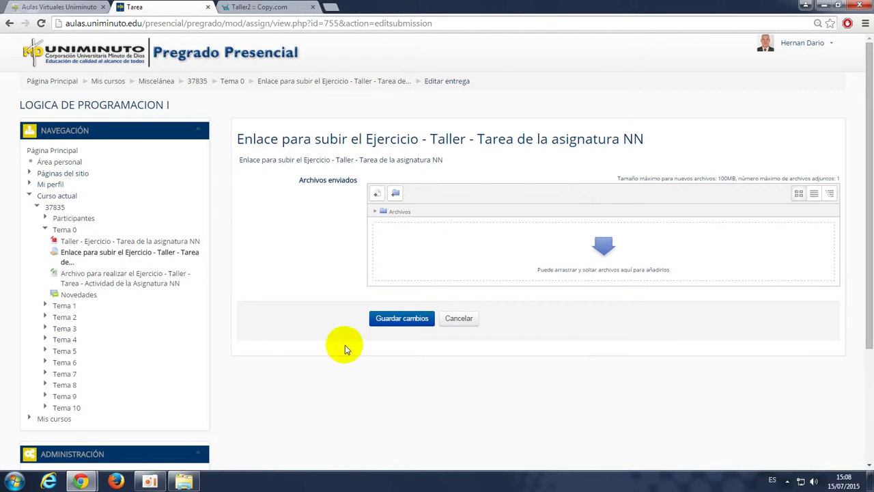
# - Drop "Solucion del trabajo" from the Documentos library folder window into the submission's file area and save the submission
pyautogui.click(183, 482)
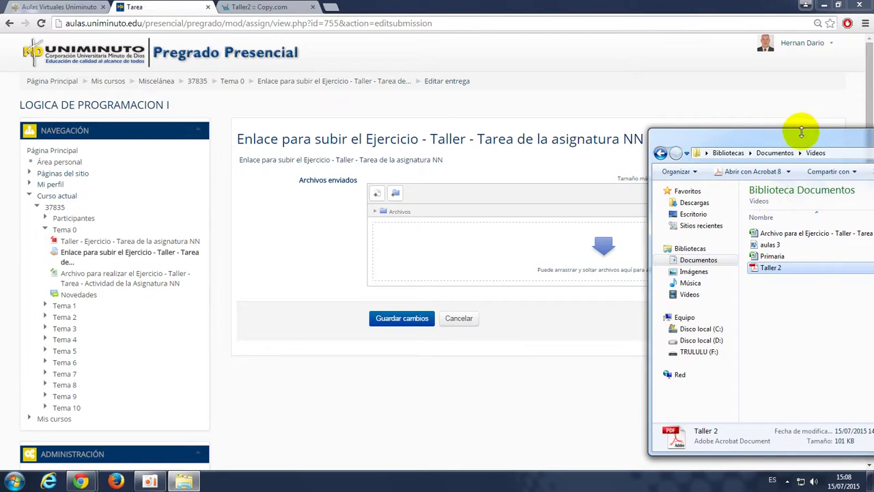
pyautogui.moveTo(799, 137); pyautogui.dragTo(196, 39)
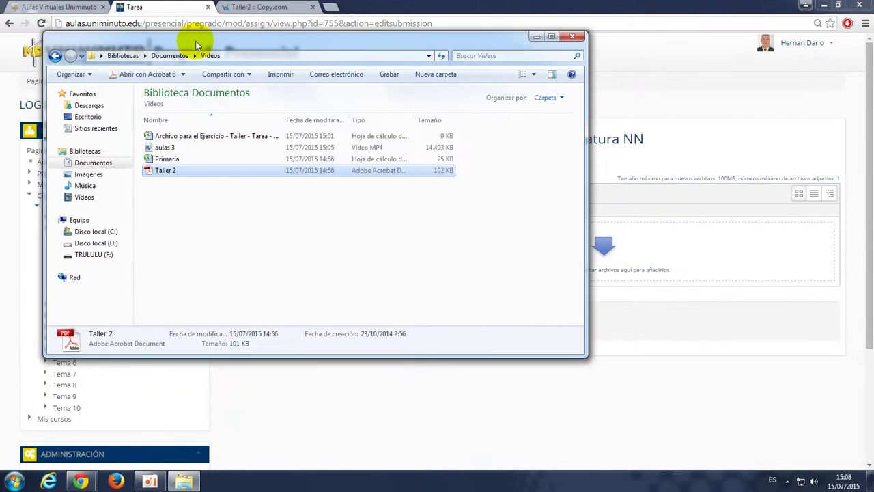
pyautogui.click(109, 164)
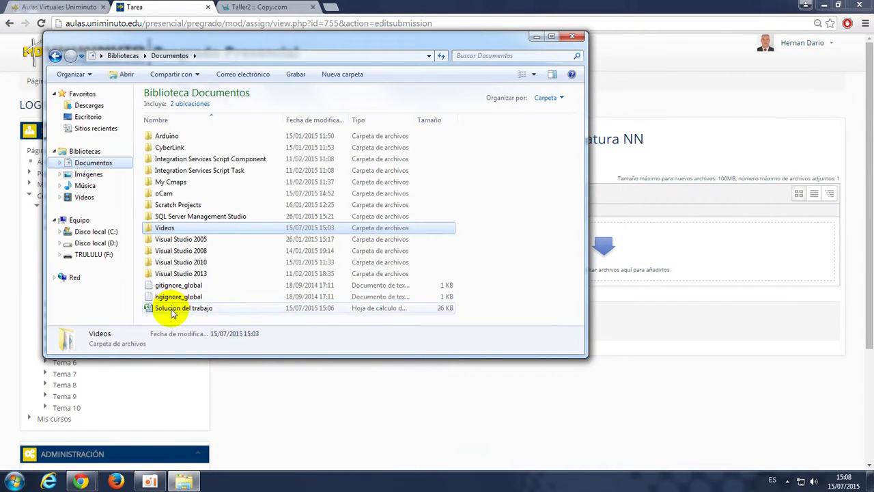
pyautogui.moveTo(325, 47); pyautogui.dragTo(286, 17)
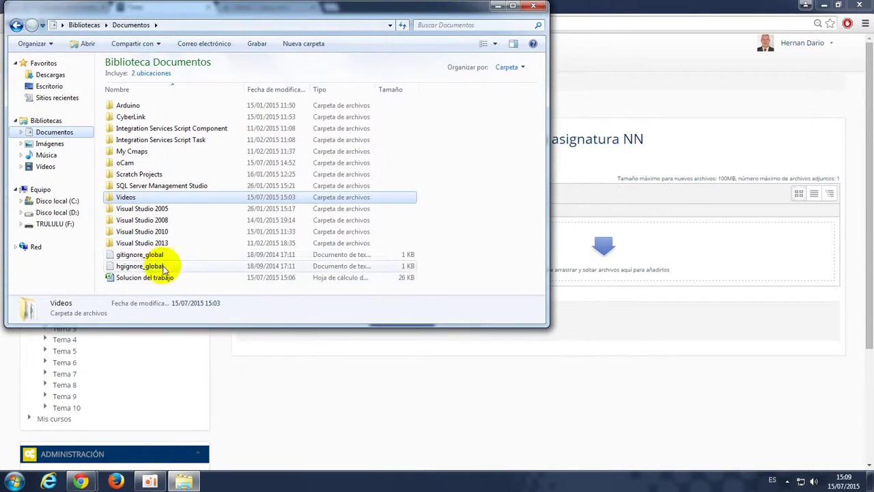
pyautogui.moveTo(130, 278); pyautogui.dragTo(664, 254)
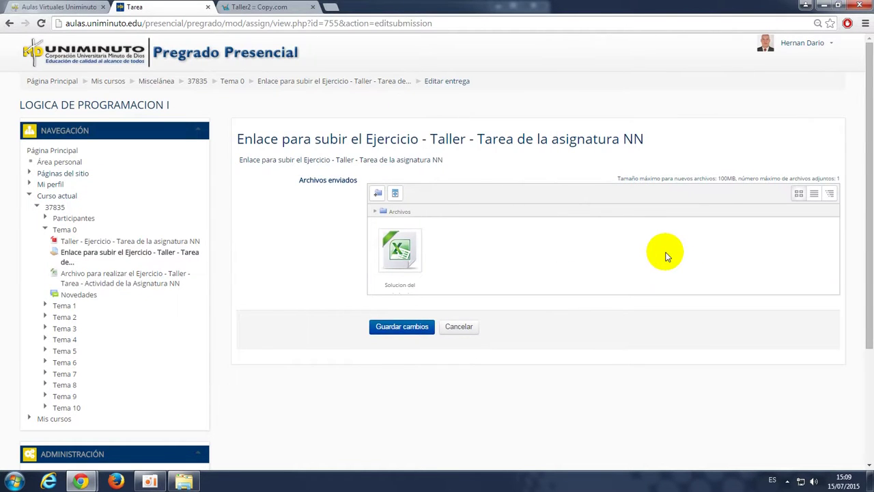
pyautogui.click(400, 328)
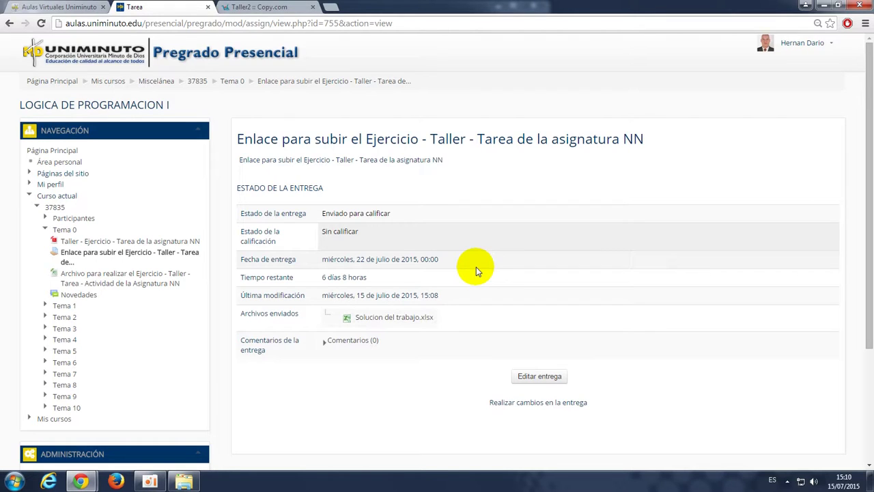
# - Check the 22 July 2015 date in the site main page's calendar, keeping the current Windows color scheme without further prompts
pyautogui.click(47, 151)
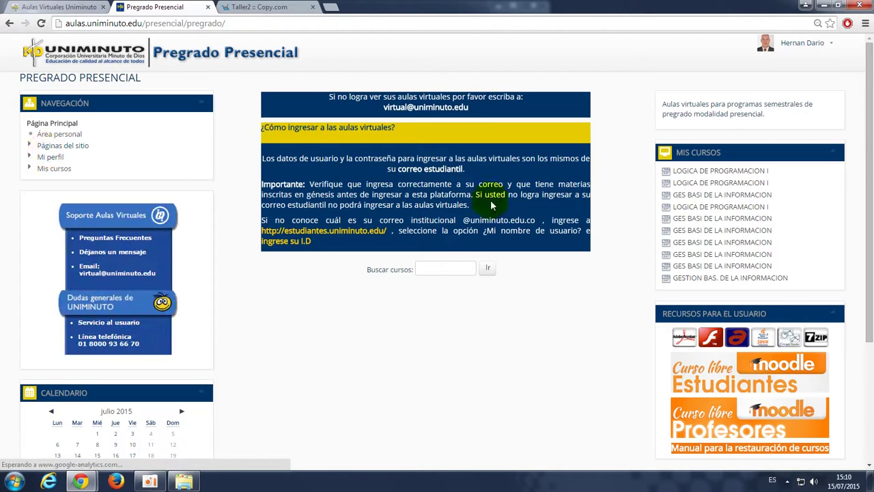
pyautogui.scroll(-3, 246, 250)
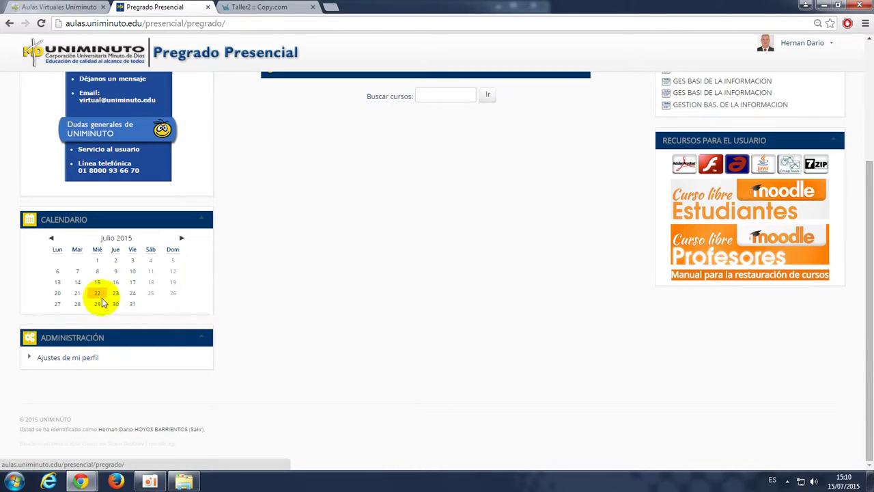
pyautogui.moveTo(96, 298)
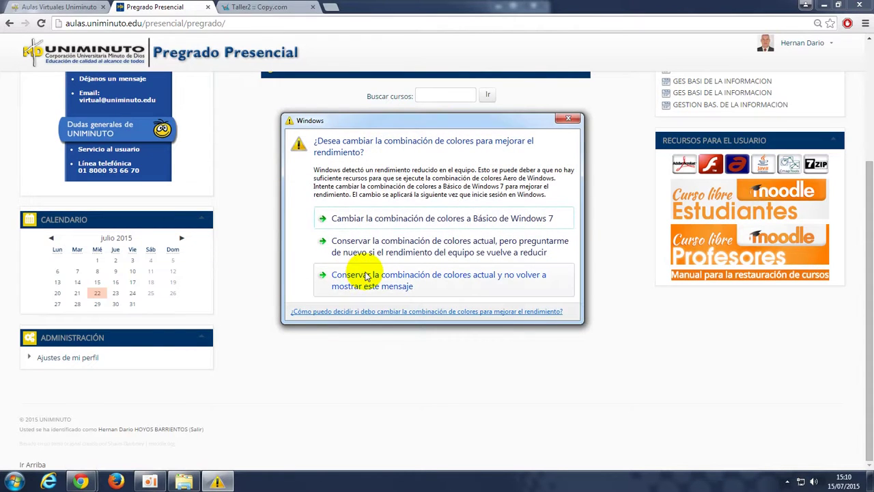
pyautogui.click(361, 276)
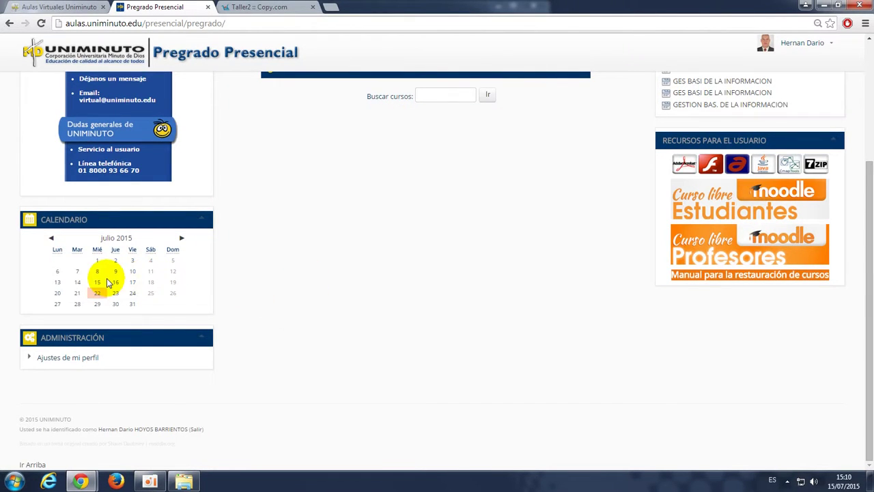
pyautogui.moveTo(106, 280)
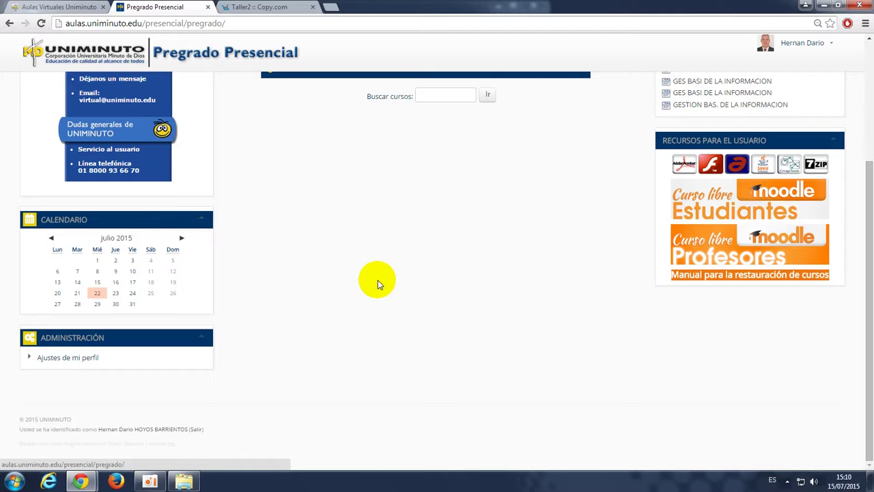
pyautogui.scroll(3, 403, 279)
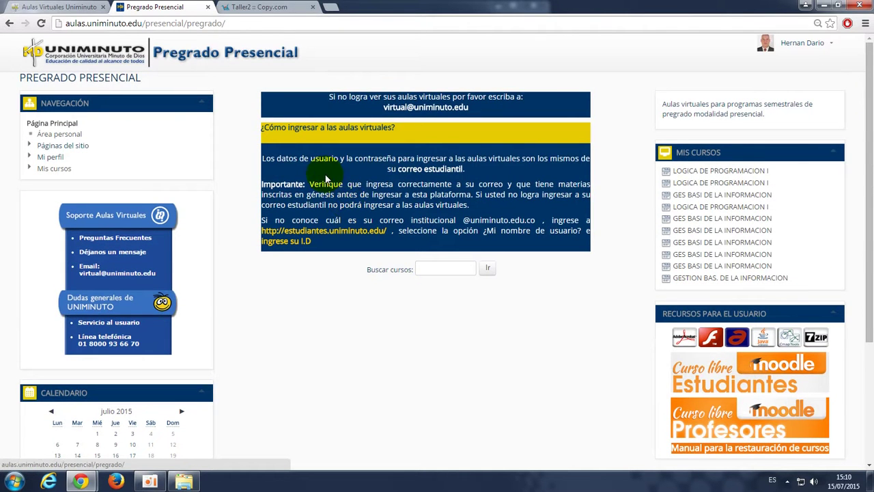